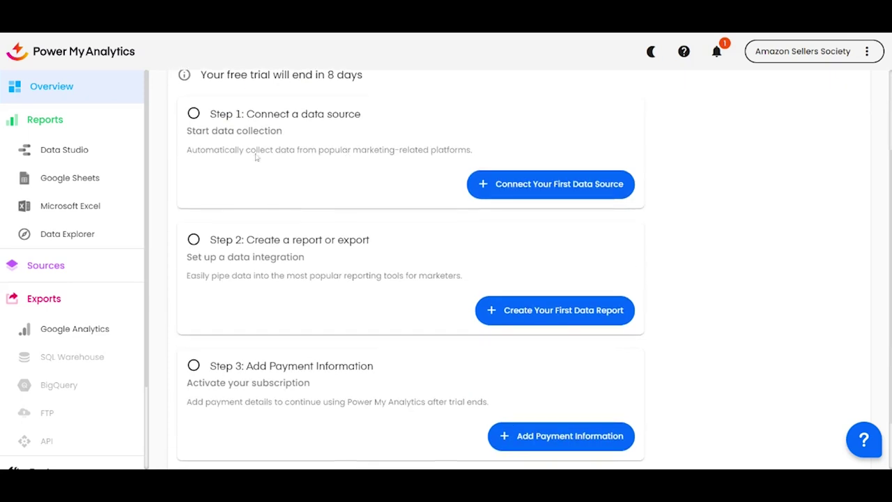
Start connecting a new data source and choose Amazon Seller Central as its connector.
{"action": "left_click", "coordinate": [563, 191]}
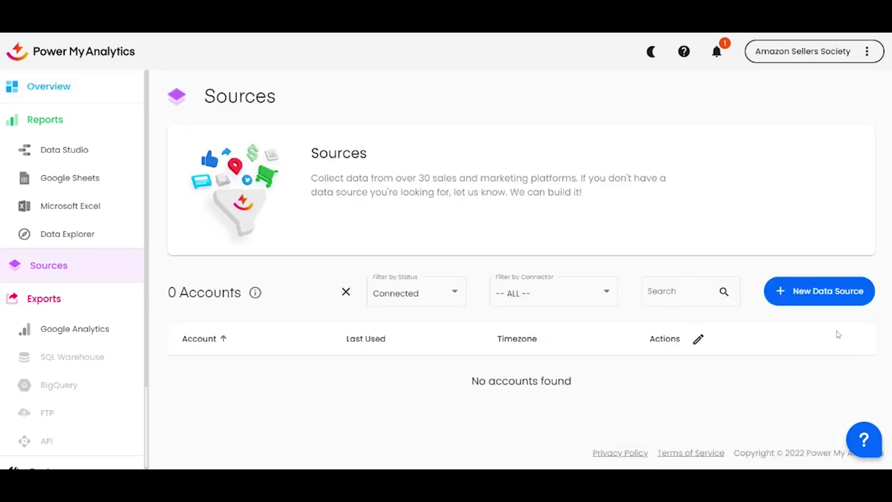
{"action": "left_click", "coordinate": [829, 297]}
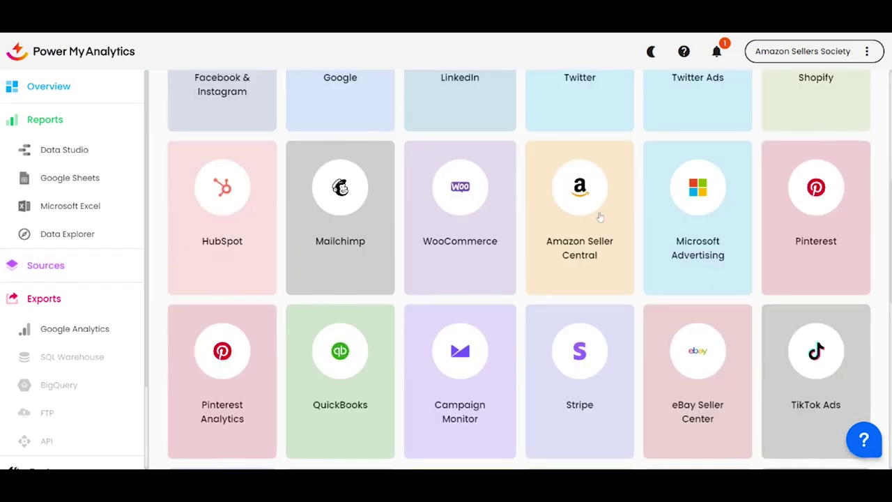
{"action": "left_click", "coordinate": [599, 217]}
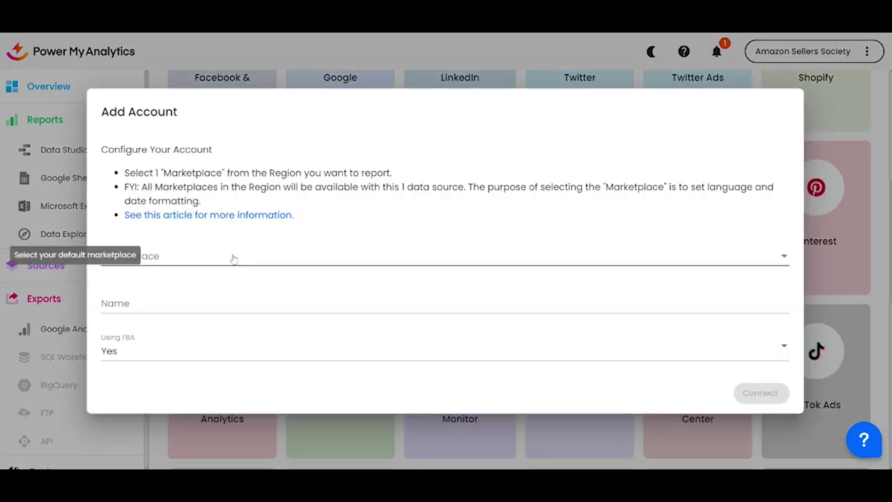
Configure the seller account with marketplace EU - United Arab Emirates and name Test Test, and connect it.
{"action": "left_click", "coordinate": [273, 258]}
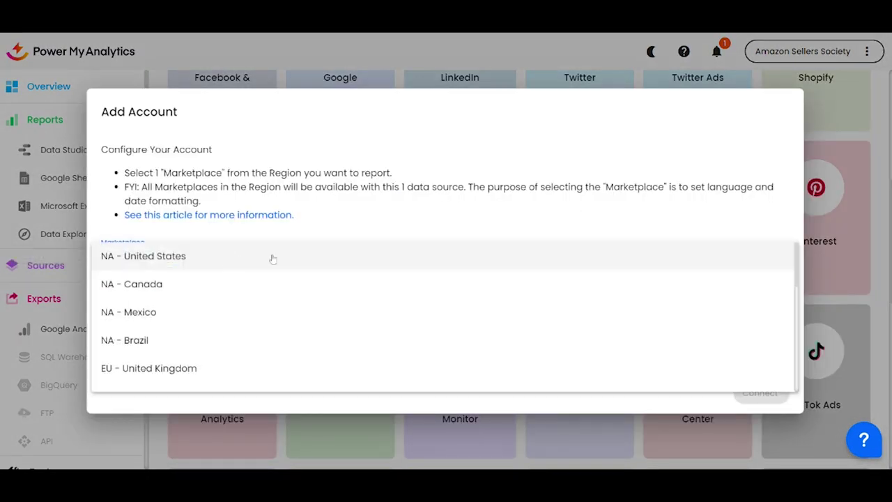
{"action": "left_click", "coordinate": [217, 299]}
{"action": "left_click", "coordinate": [216, 303]}
{"action": "type", "text": "Test Test"}
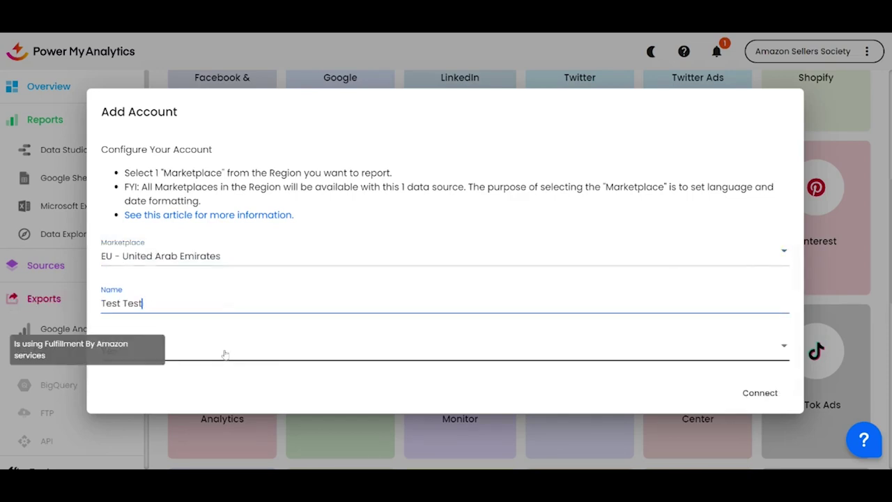
{"action": "left_click", "coordinate": [780, 354]}
{"action": "left_click", "coordinate": [758, 393]}
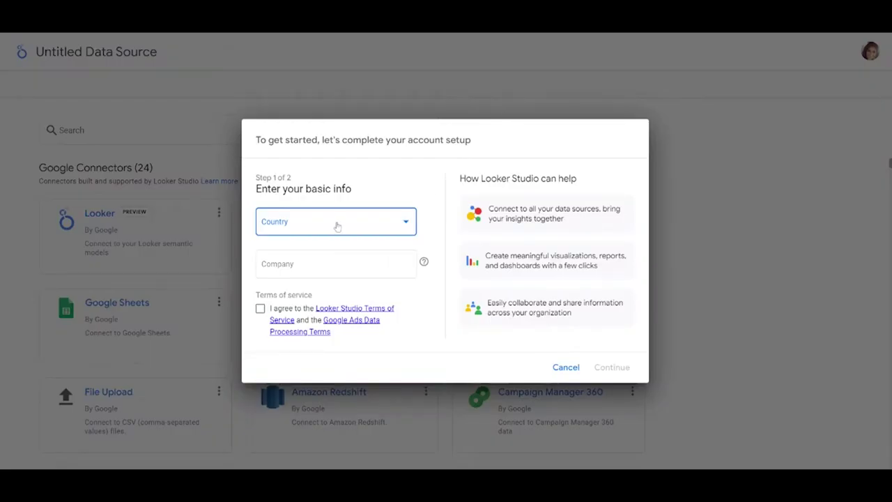
In Looker Studio, complete the basic info with country United Arab Emirates and company Amazon Sellers Society, and accept the terms of service.
{"action": "left_click", "coordinate": [336, 226]}
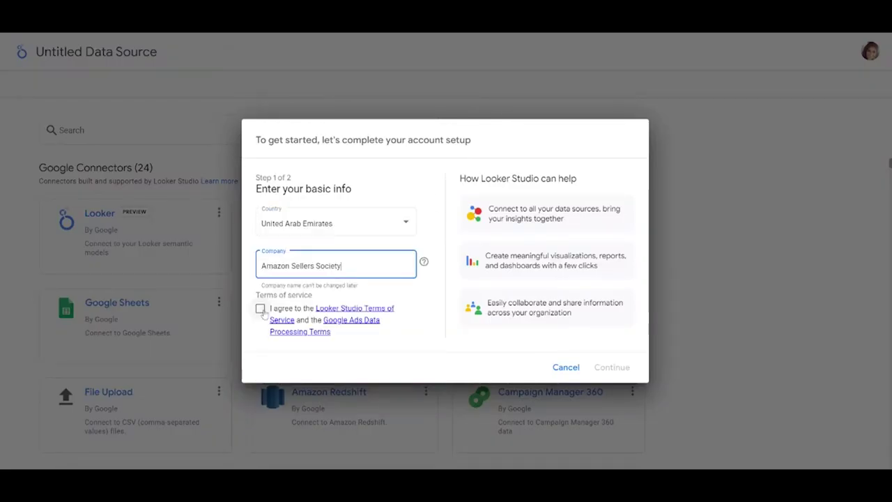
{"action": "left_click", "coordinate": [260, 308]}
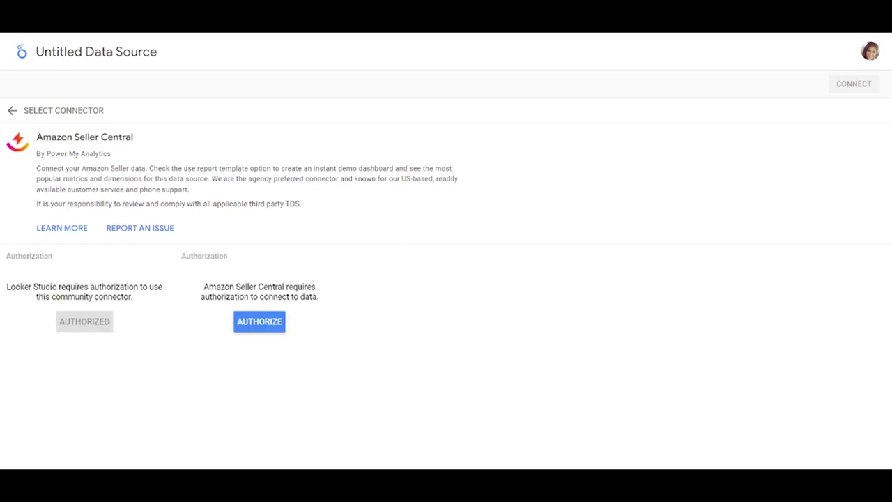
Authorize the Amazon Seller Central connector and choose the Amazon Sellers Society hub and the Test Test user account.
{"action": "left_click", "coordinate": [277, 322]}
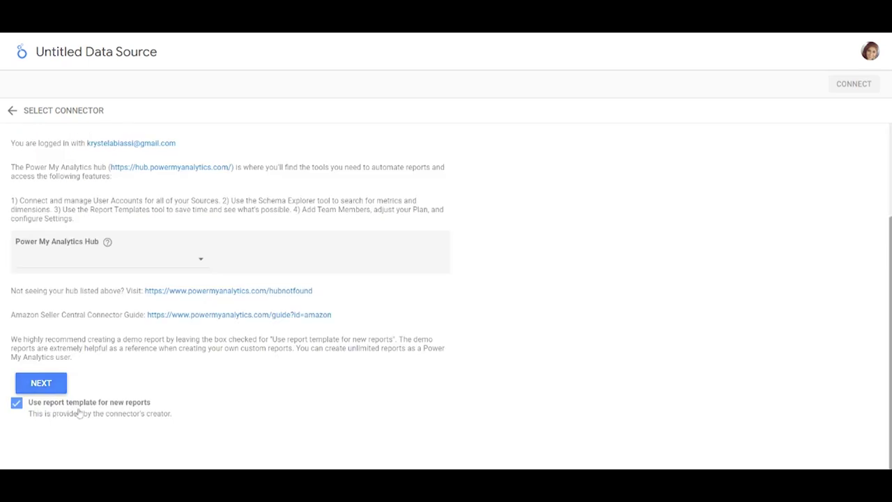
{"action": "left_click", "coordinate": [42, 383]}
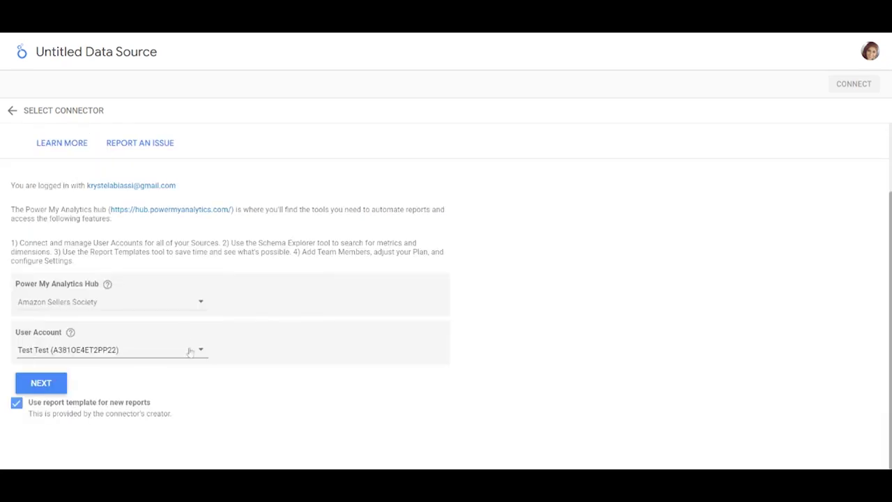
{"action": "left_click", "coordinate": [28, 389]}
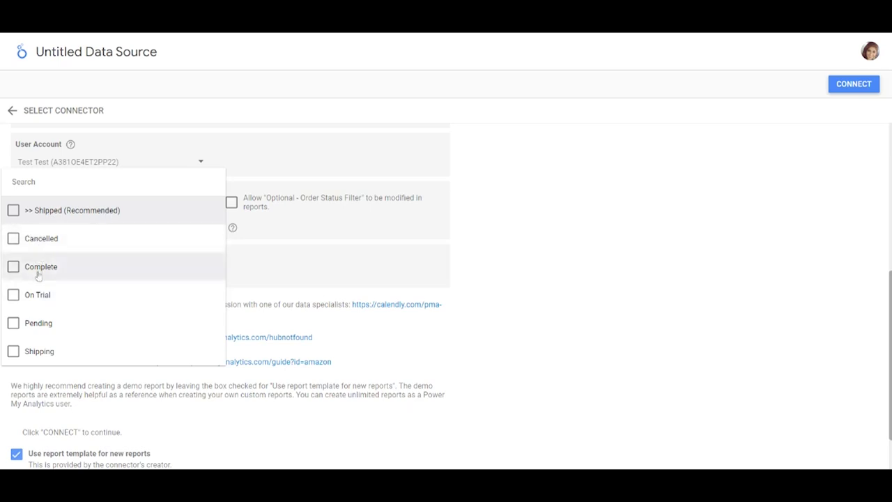
Set the connector's optional order status filter to Cancelled and Complete.
{"action": "left_click", "coordinate": [13, 267]}
{"action": "left_click", "coordinate": [14, 238]}
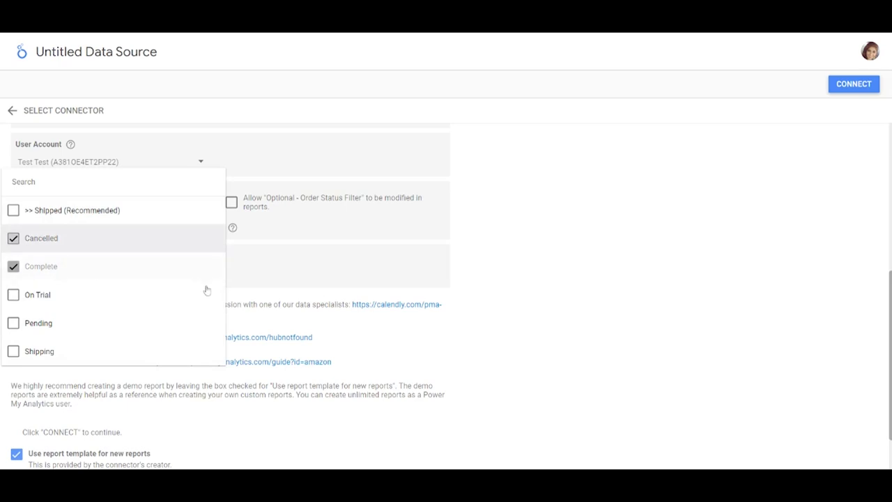
{"action": "left_click", "coordinate": [313, 269]}
Keep USD - US Dollar ($) as the currency and the report template option enabled, and connect the data source.
{"action": "left_click", "coordinate": [116, 281]}
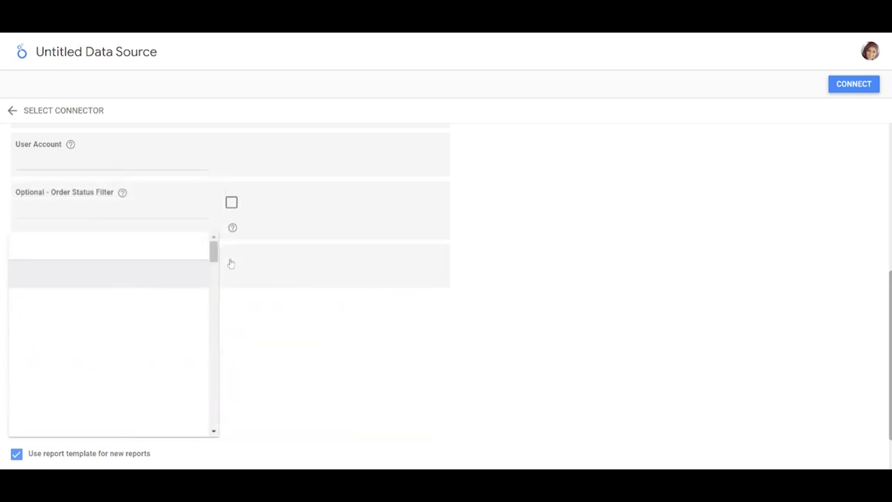
{"action": "mouse_move", "coordinate": [213, 252]}
{"action": "left_mouse_down"}
{"action": "mouse_move", "coordinate": [214, 271]}
{"action": "mouse_move", "coordinate": [216, 259]}
{"action": "left_mouse_up"}
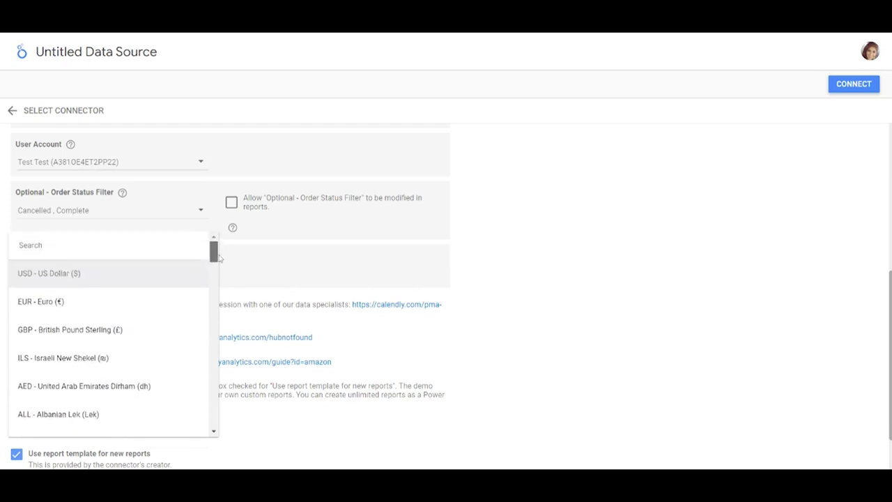
{"action": "left_click", "coordinate": [487, 278]}
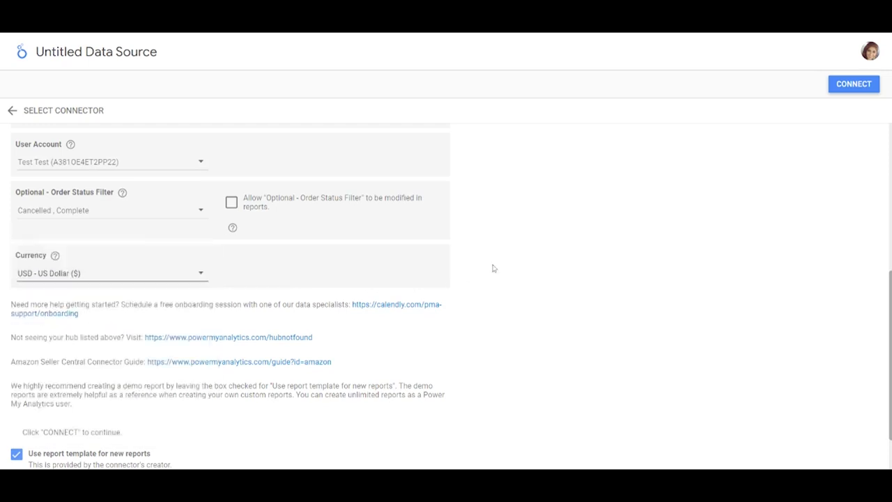
{"action": "scroll", "coordinate": [272, 260], "scroll_direction": "down", "scroll_amount": 1}
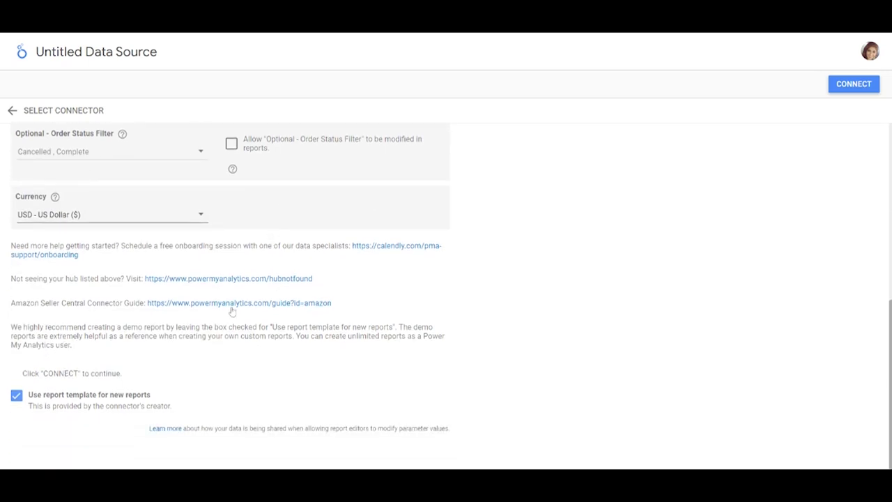
{"action": "scroll", "coordinate": [237, 307], "scroll_direction": "up", "scroll_amount": 1}
{"action": "left_click", "coordinate": [855, 87]}
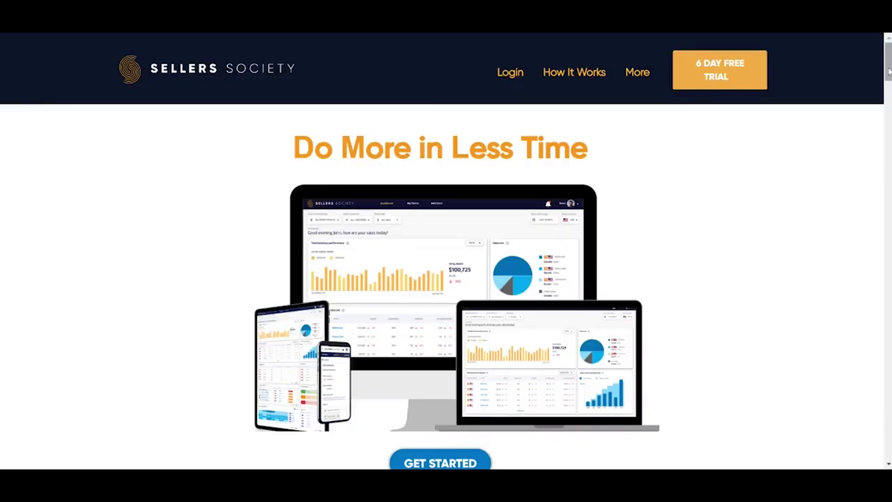
Switch to Sellers Society and review its homepage and the dashboard's business performance, sales mix and sales by channel.
{"action": "scroll", "coordinate": [446, 254], "scroll_direction": "down", "scroll_amount": 1}
{"action": "scroll", "coordinate": [446, 255], "scroll_direction": "down", "scroll_amount": 9}
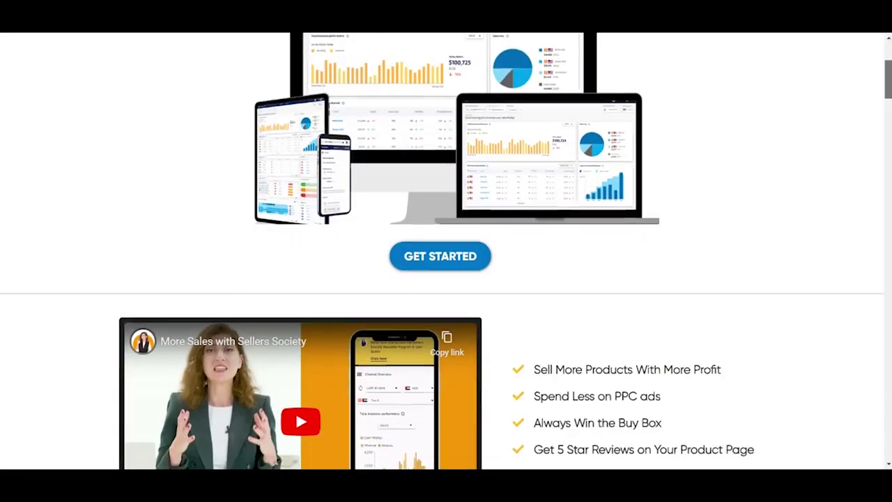
{"action": "scroll", "coordinate": [446, 251], "scroll_direction": "down", "scroll_amount": 6}
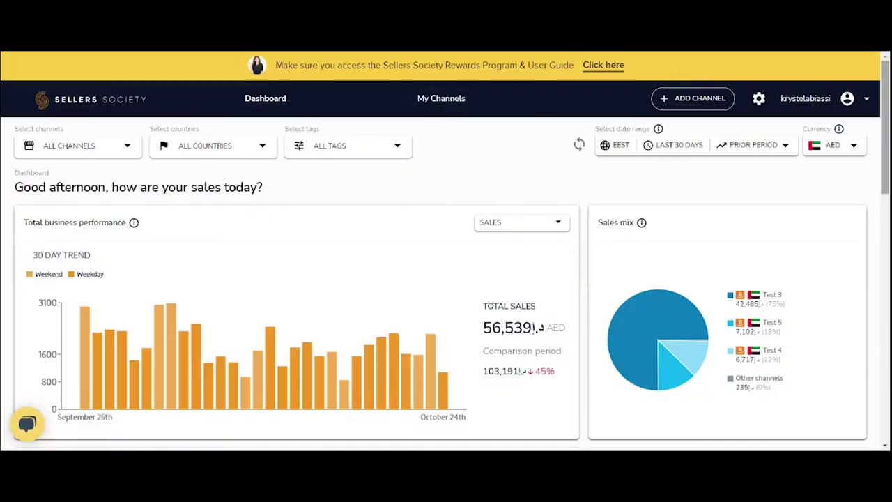
{"action": "scroll", "coordinate": [887, 137], "scroll_direction": "down", "scroll_amount": 1}
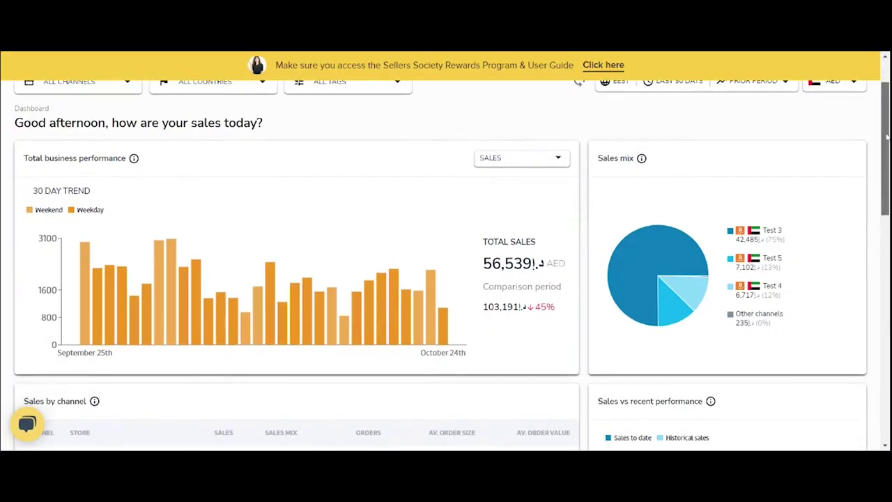
{"action": "scroll", "coordinate": [887, 138], "scroll_direction": "down", "scroll_amount": 4}
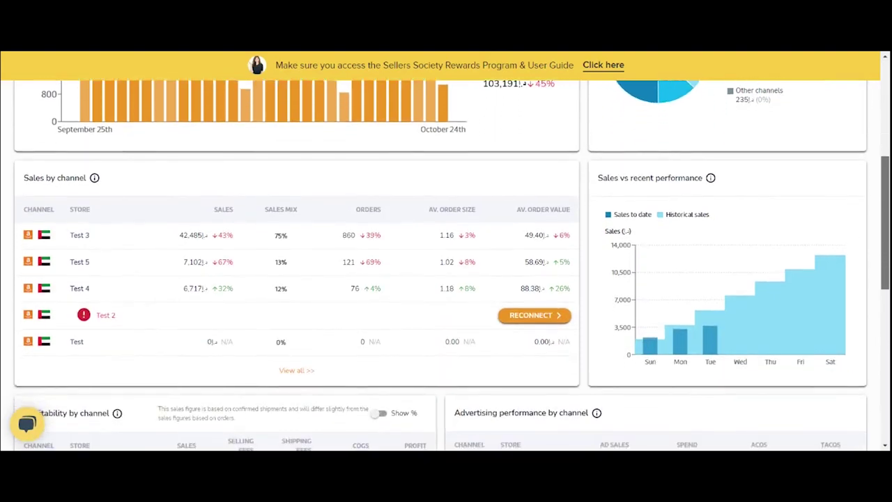
{"action": "scroll", "coordinate": [451, 264], "scroll_direction": "down", "scroll_amount": 3}
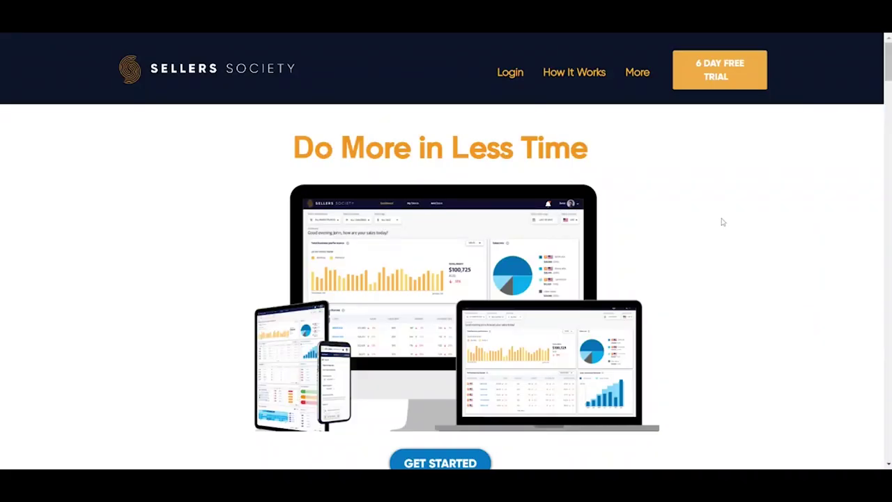
Open the 6-day free trial page from the Sellers Society homepage and request access.
{"action": "left_click_drag", "start_coordinate": [888, 59], "coordinate": [889, 98]}
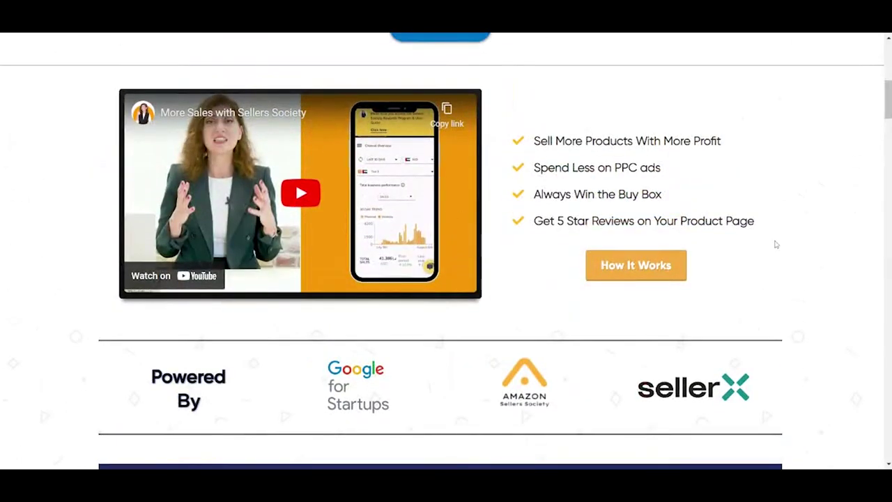
{"action": "scroll", "coordinate": [741, 247], "scroll_direction": "up", "scroll_amount": 6}
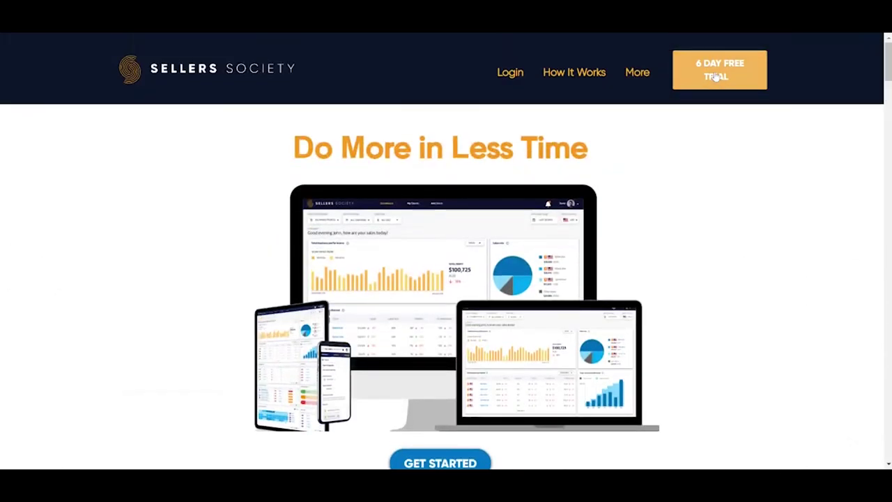
{"action": "left_click", "coordinate": [717, 75]}
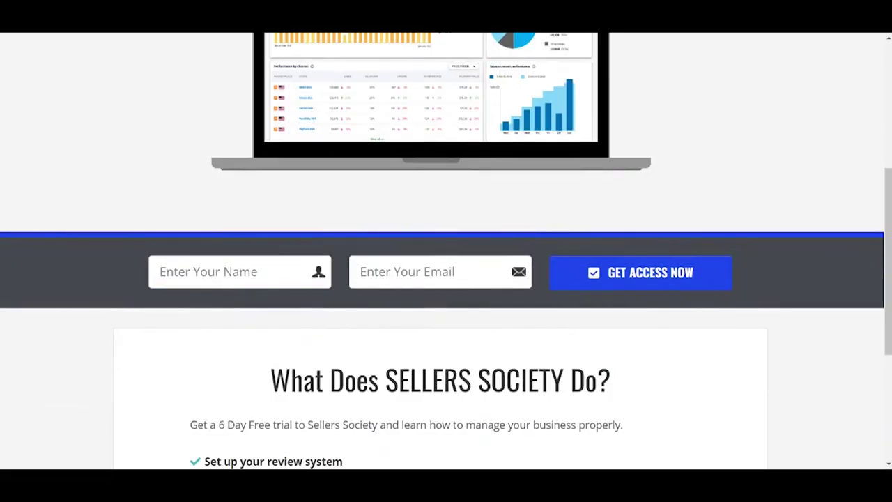
{"action": "left_click", "coordinate": [682, 281]}
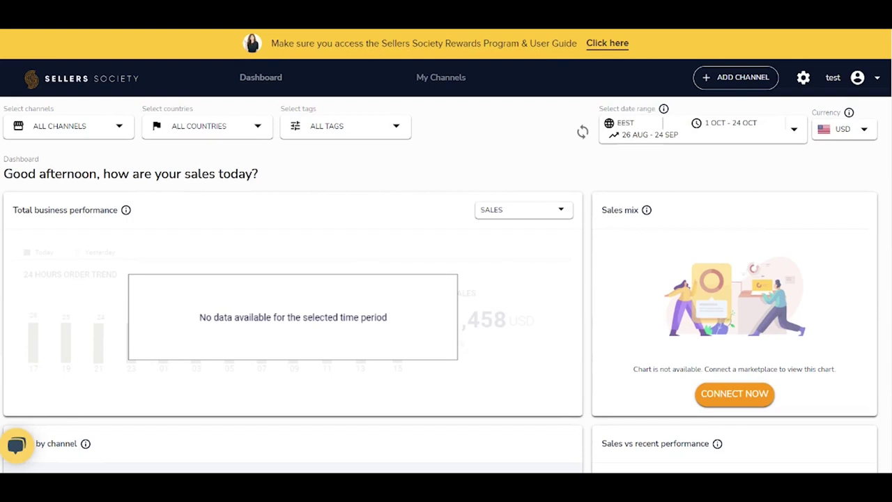
Add an Amazon Seller channel with the display name Amazon Sellers Society, and skip connecting another channel.
{"action": "left_click", "coordinate": [735, 79]}
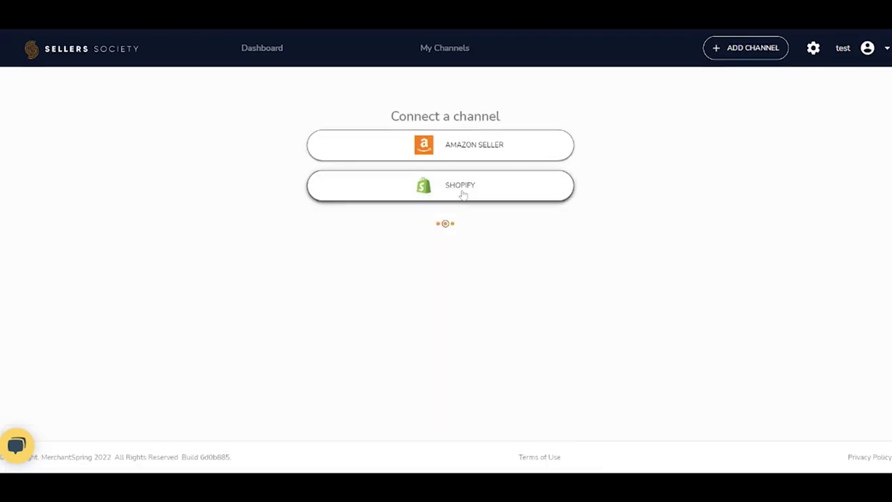
{"action": "left_click", "coordinate": [474, 146]}
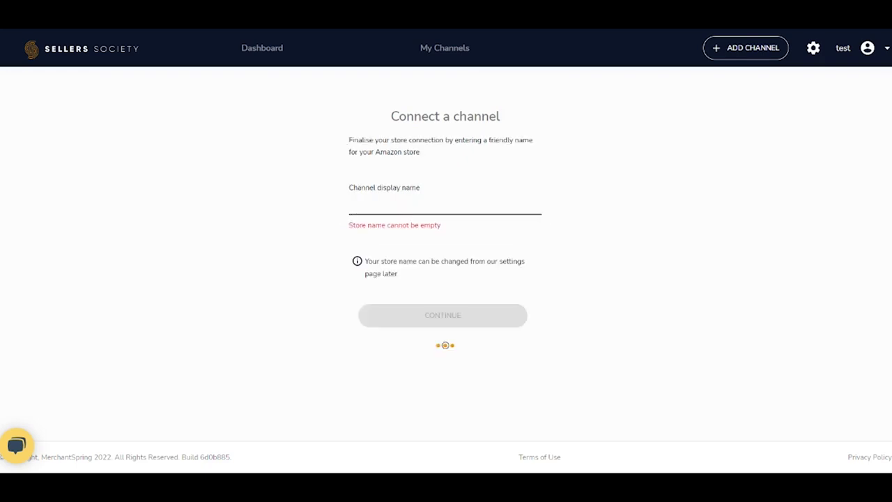
{"action": "left_click", "coordinate": [349, 206]}
{"action": "type", "text": "Amazon Sellers Society"}
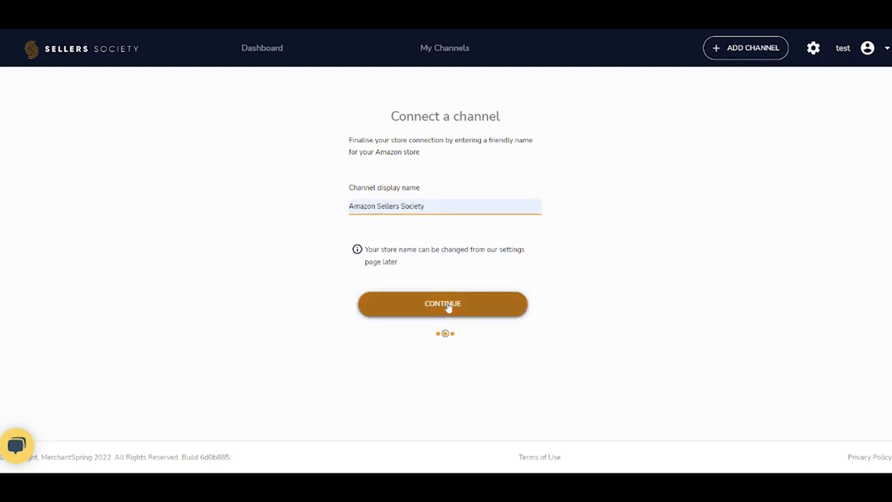
{"action": "left_click", "coordinate": [448, 307]}
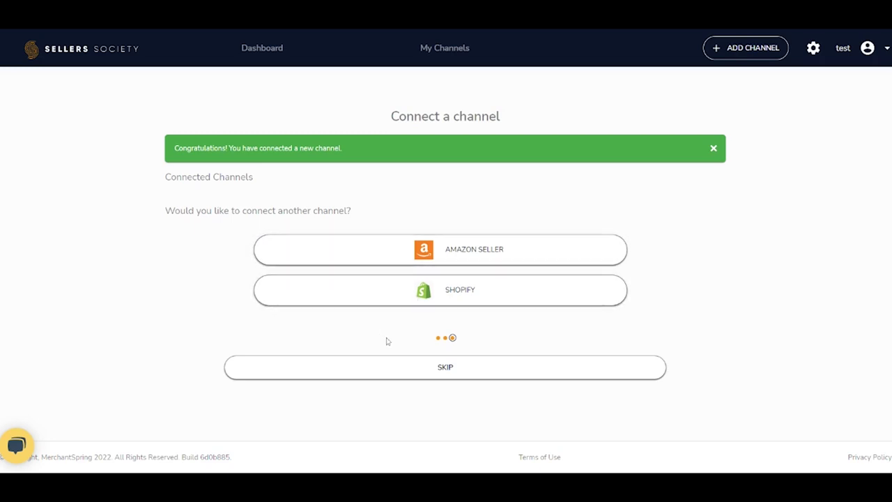
{"action": "left_click", "coordinate": [432, 374]}
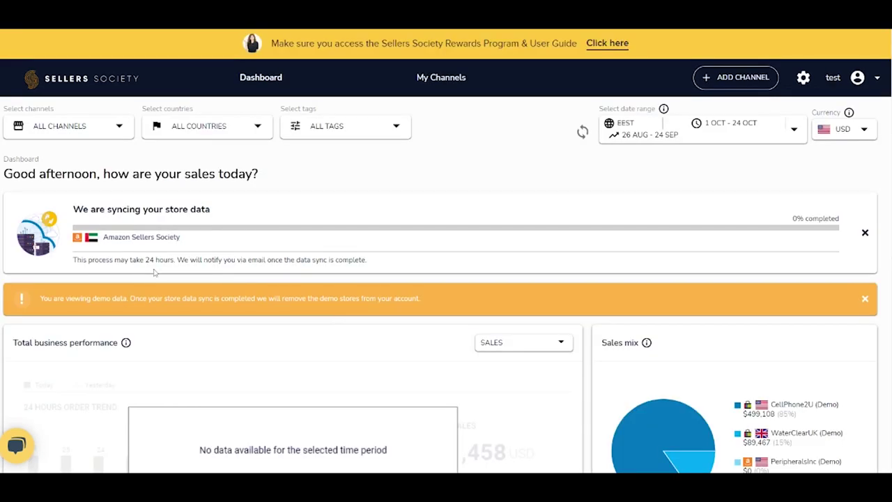
Dismiss the demo data notice on the dashboard and review the sync status and sales by channel.
{"action": "scroll", "coordinate": [537, 225], "scroll_direction": "down", "scroll_amount": 3}
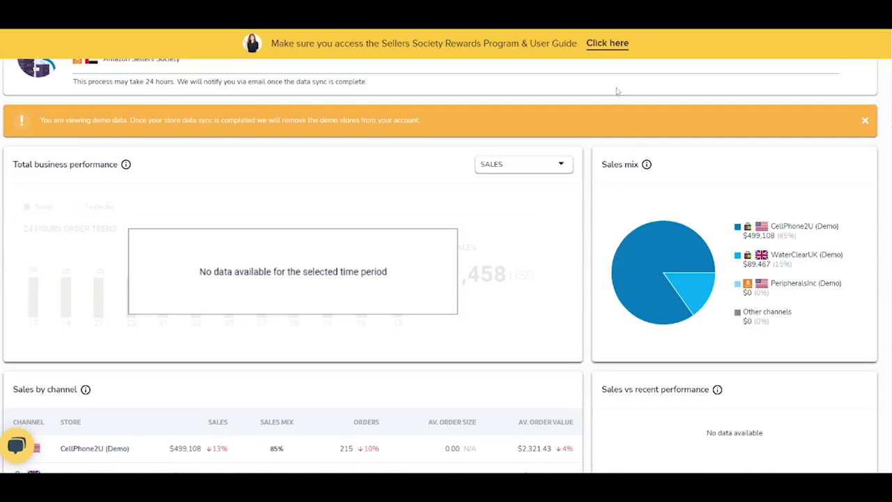
{"action": "scroll", "coordinate": [354, 279], "scroll_direction": "up", "scroll_amount": 2}
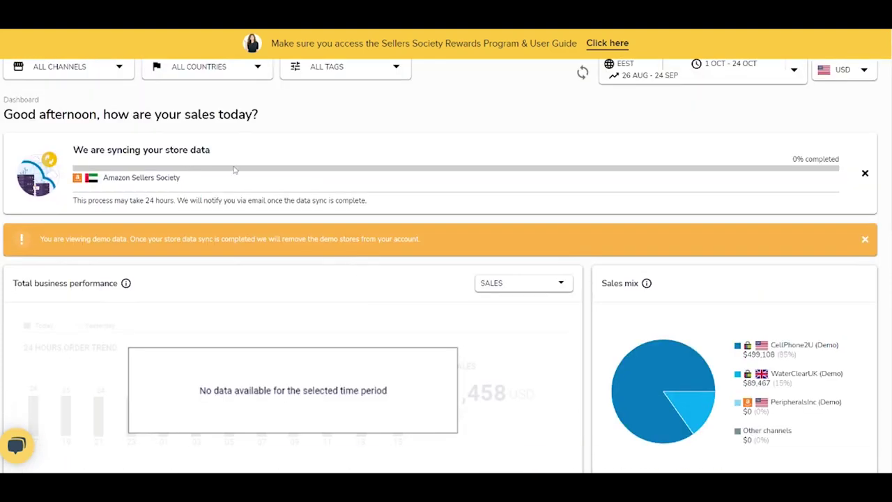
{"action": "left_click", "coordinate": [865, 239]}
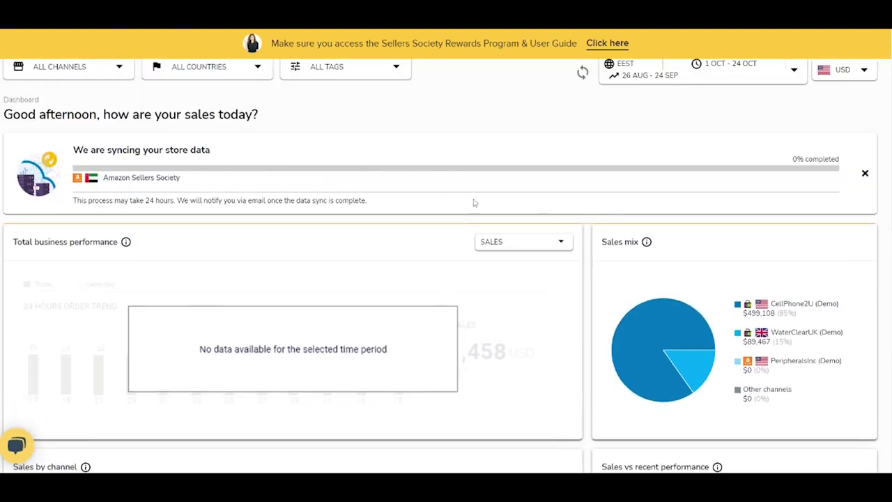
{"action": "scroll", "coordinate": [582, 218], "scroll_direction": "down", "scroll_amount": 4}
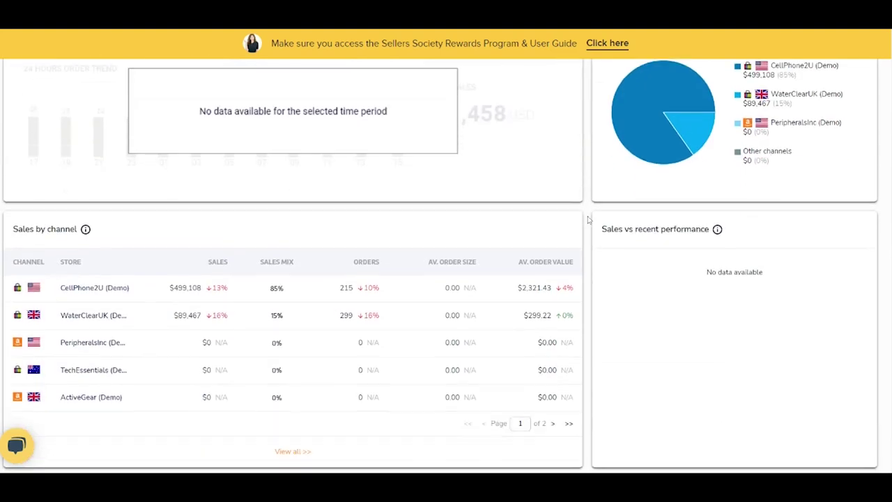
Examine the dashboard's total business performance, sales mix, profitability by channel and advertising performance by channel.
{"action": "scroll", "coordinate": [588, 220], "scroll_direction": "up", "scroll_amount": 5}
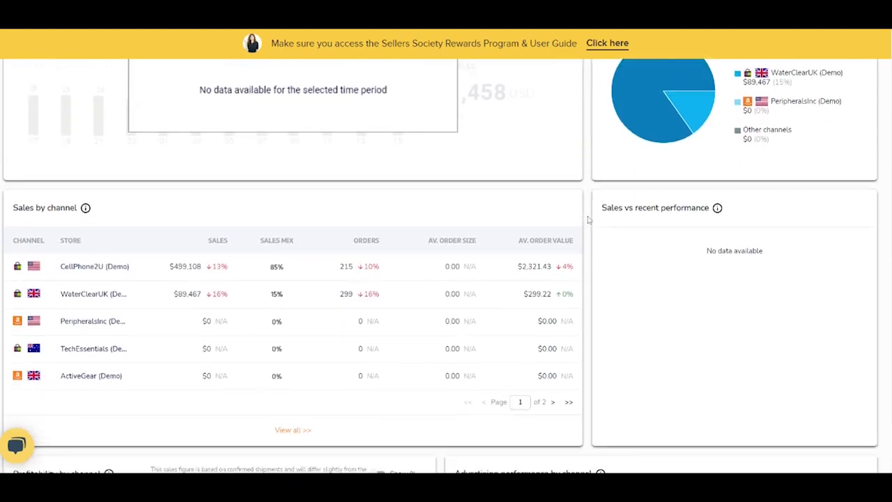
{"action": "scroll", "coordinate": [537, 287], "scroll_direction": "up", "scroll_amount": 1}
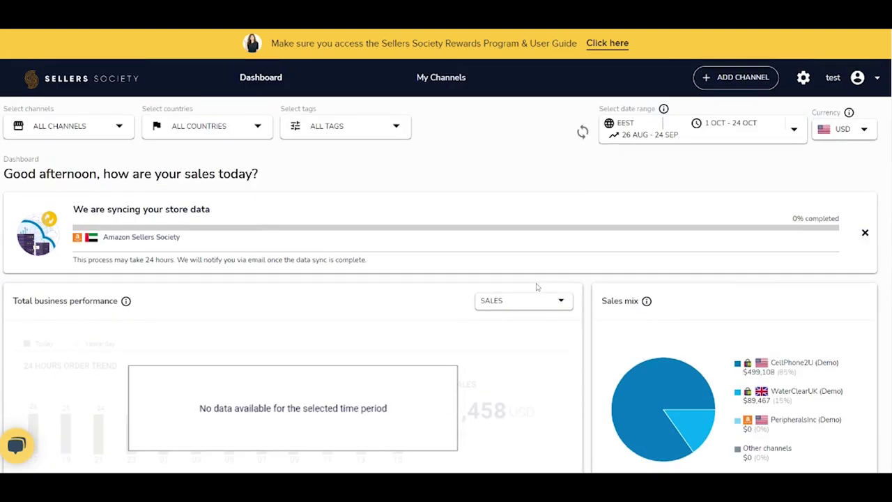
{"action": "scroll", "coordinate": [636, 261], "scroll_direction": "down", "scroll_amount": 3}
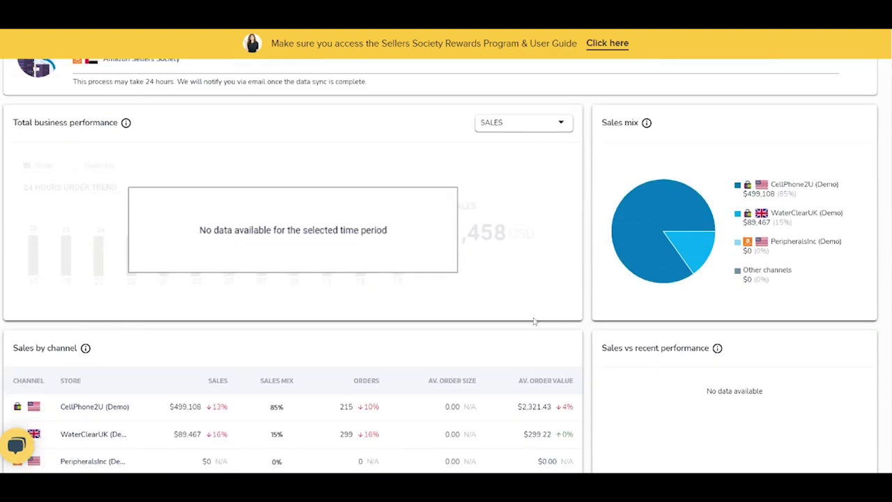
{"action": "scroll", "coordinate": [226, 344], "scroll_direction": "down", "scroll_amount": 1}
{"action": "scroll", "coordinate": [578, 291], "scroll_direction": "down", "scroll_amount": 4}
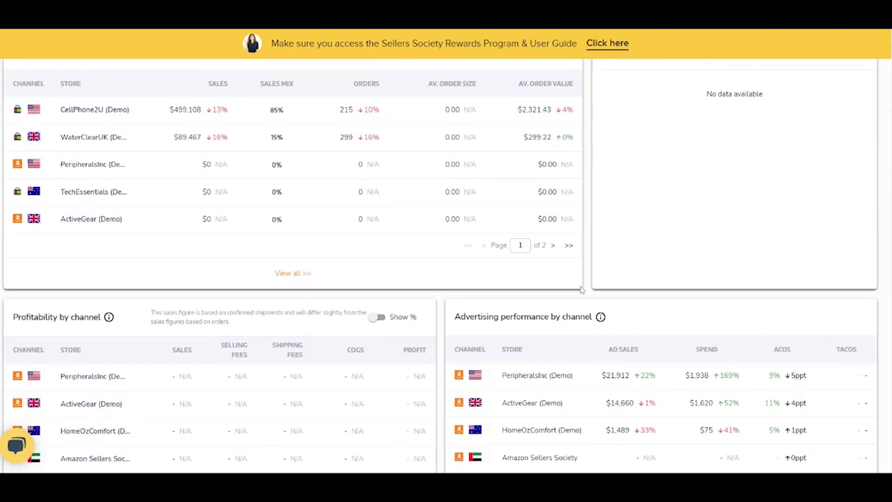
{"action": "scroll", "coordinate": [440, 295], "scroll_direction": "up", "scroll_amount": 8}
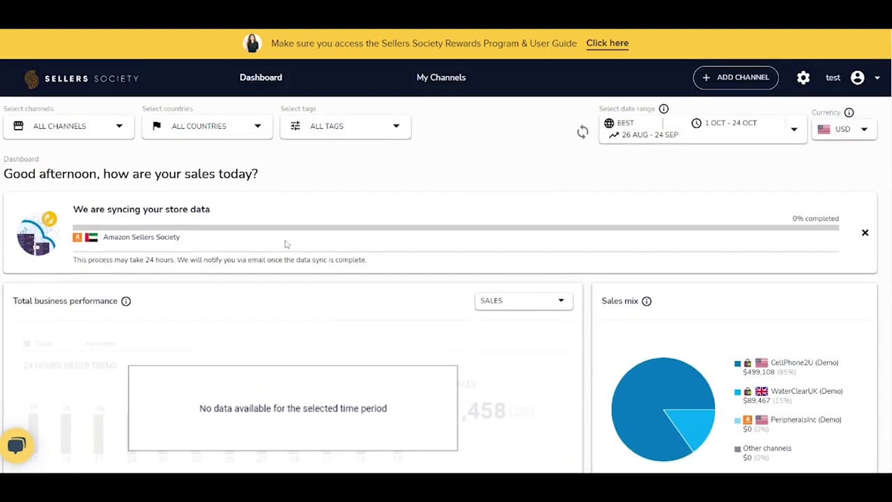
Start linking the Amazon Advertising account for the Amazon Sellers Society store from page 2 of Advertising performance by channel.
{"action": "scroll", "coordinate": [557, 249], "scroll_direction": "down", "scroll_amount": 2}
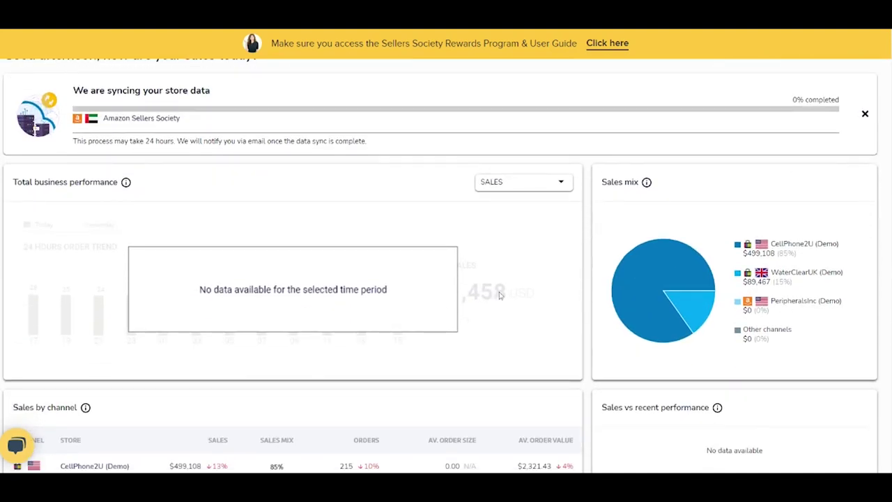
{"action": "scroll", "coordinate": [498, 299], "scroll_direction": "down", "scroll_amount": 4}
{"action": "scroll", "coordinate": [602, 258], "scroll_direction": "down", "scroll_amount": 5}
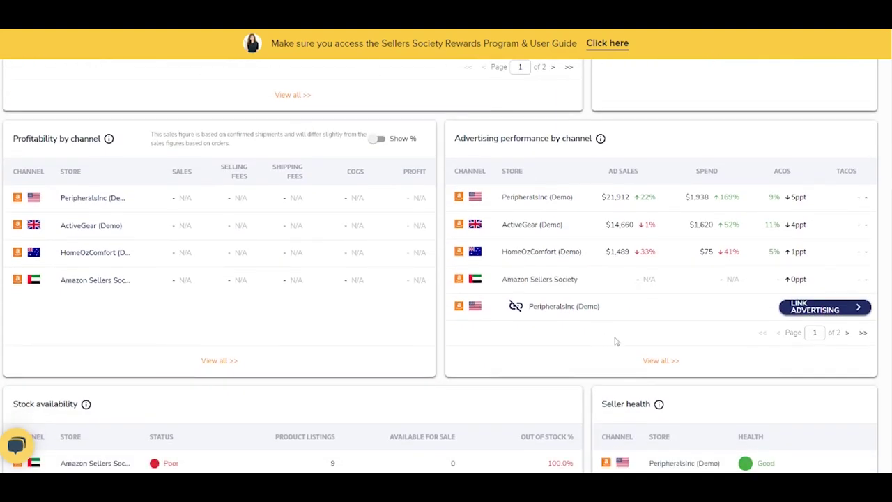
{"action": "left_click", "coordinate": [847, 332]}
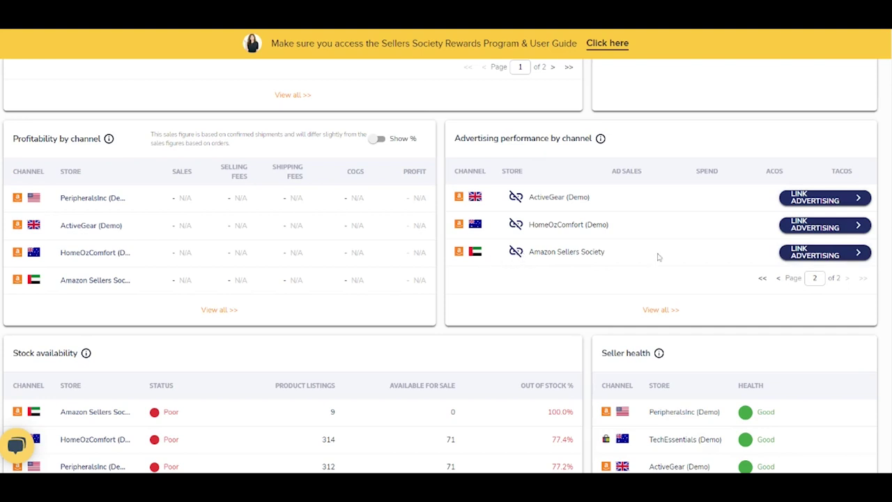
{"action": "left_click", "coordinate": [812, 256]}
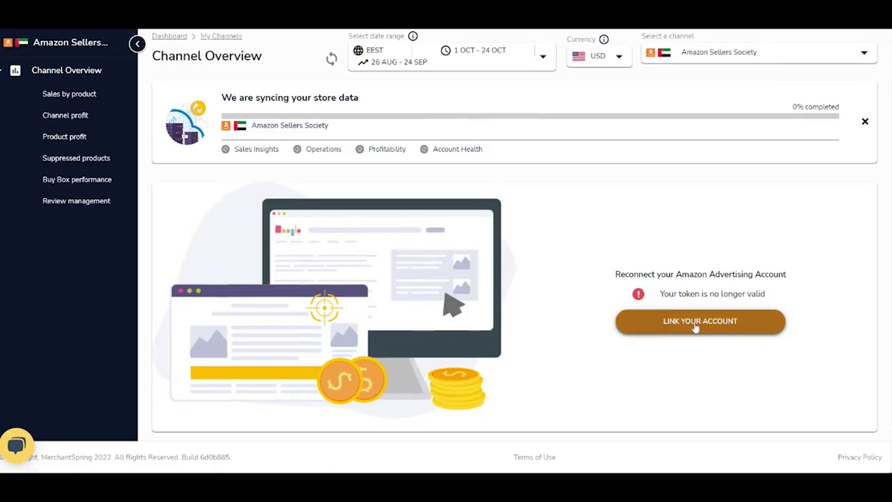
{"action": "left_click", "coordinate": [694, 322]}
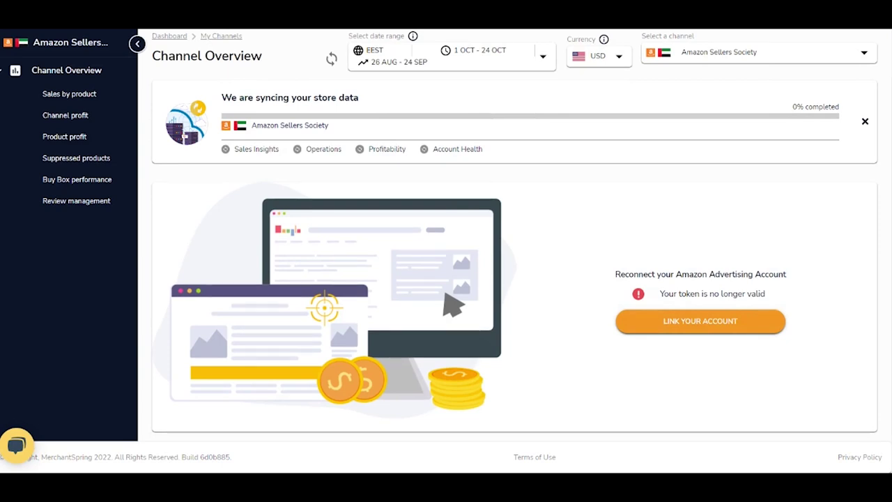
Open the channel's Product profit report and review its profitability and cost trends, product portfolio profitability and product-level profitability.
{"action": "scroll", "coordinate": [63, 334], "scroll_direction": "up", "scroll_amount": 1}
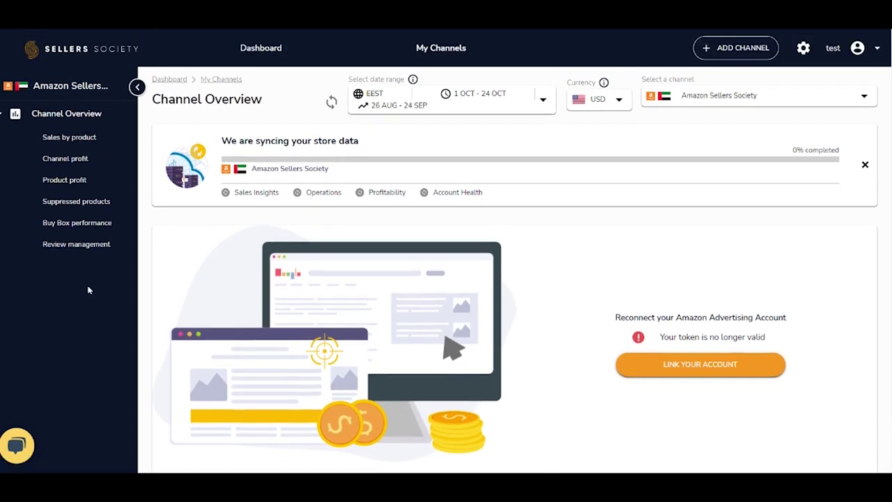
{"action": "left_click", "coordinate": [66, 181]}
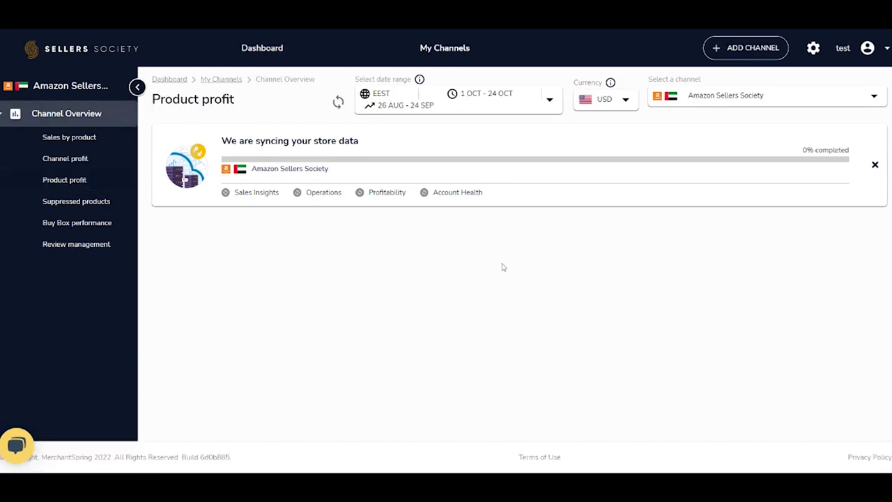
{"action": "scroll", "coordinate": [503, 267], "scroll_direction": "down", "scroll_amount": 3}
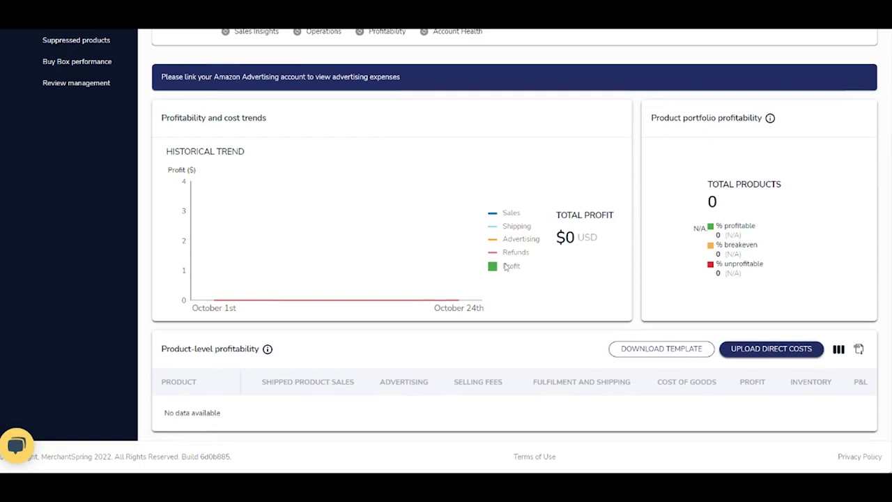
{"action": "scroll", "coordinate": [779, 325], "scroll_direction": "up", "scroll_amount": 1}
{"action": "scroll", "coordinate": [805, 395], "scroll_direction": "down", "scroll_amount": 1}
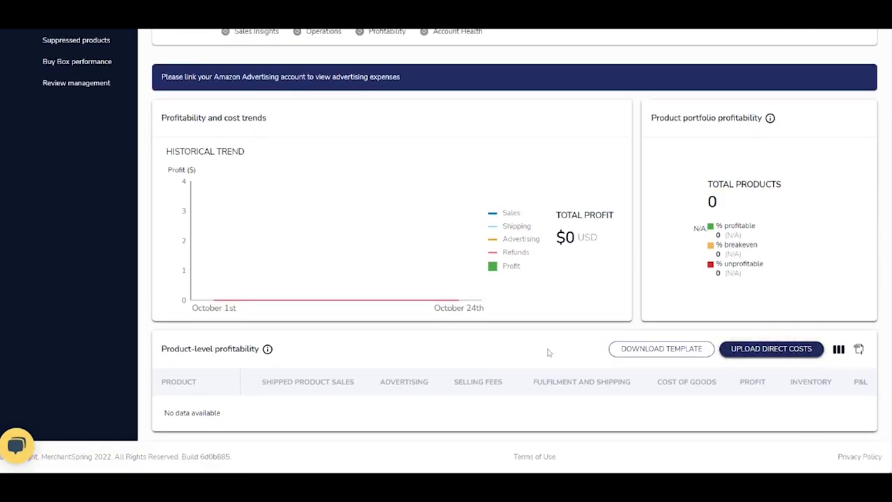
{"action": "scroll", "coordinate": [334, 370], "scroll_direction": "up", "scroll_amount": 3}
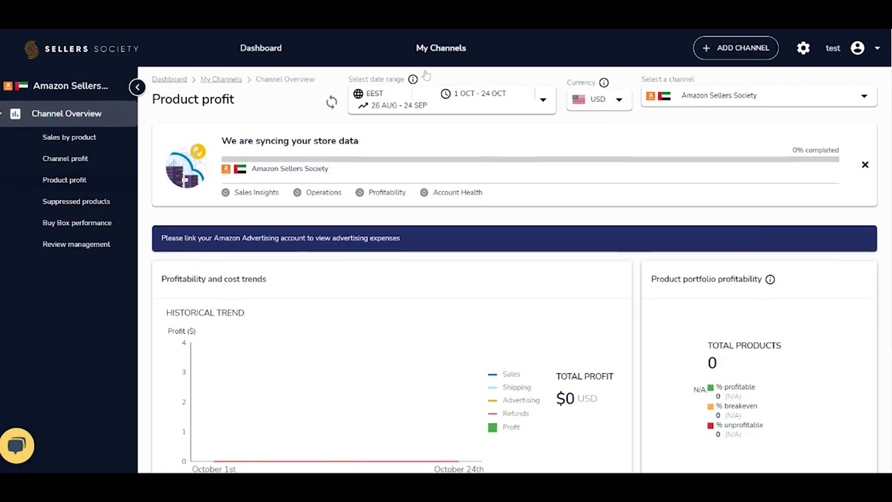
Review the channel's Review management page with its review automation and review status, and return to the main dashboard.
{"action": "left_click", "coordinate": [78, 249]}
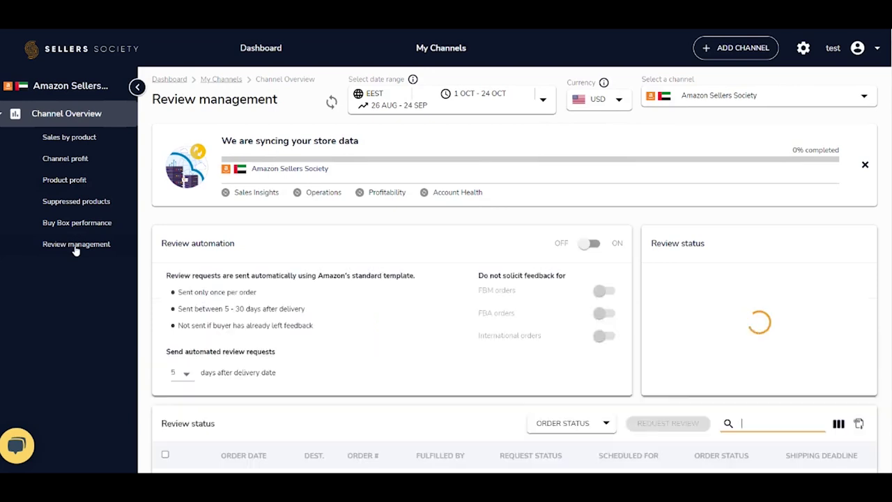
{"action": "scroll", "coordinate": [480, 322], "scroll_direction": "down", "scroll_amount": 3}
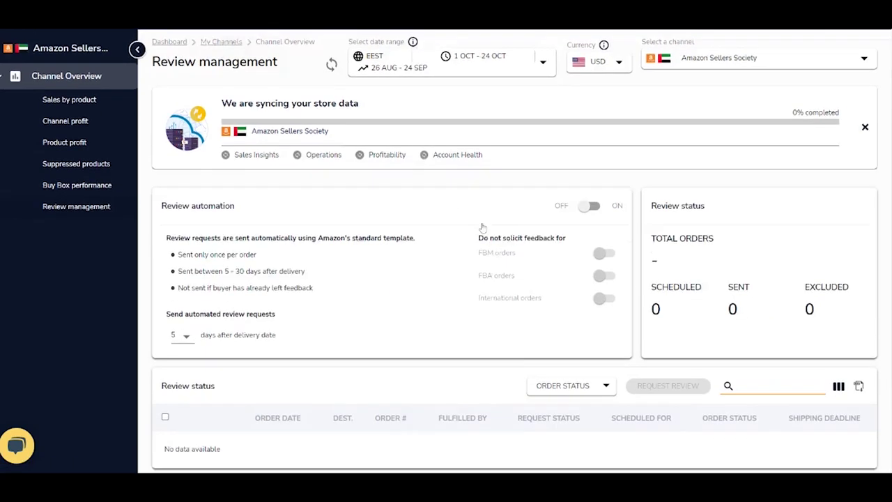
{"action": "scroll", "coordinate": [390, 307], "scroll_direction": "up", "scroll_amount": 1}
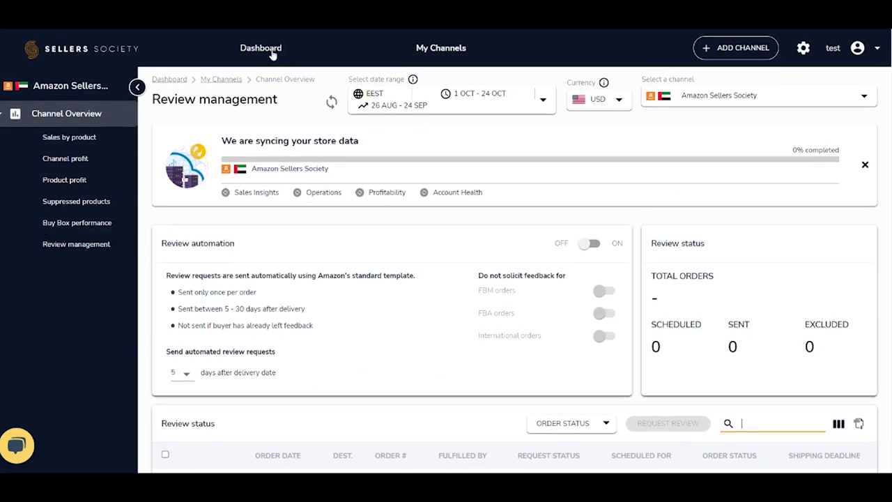
{"action": "left_click", "coordinate": [272, 50]}
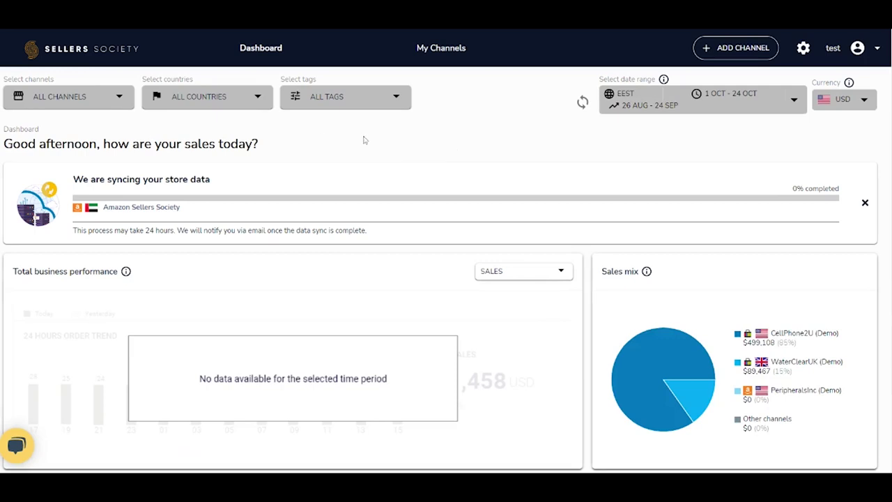